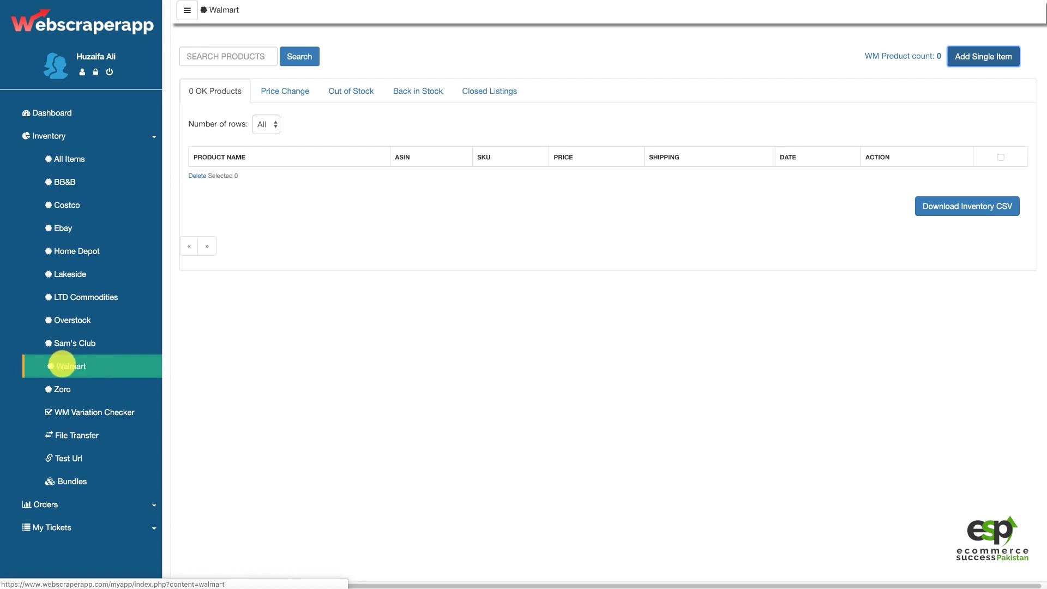
Step: Open the Add Single Item form and clear the prefilled ID from its ASIN field
left_click(973, 55)
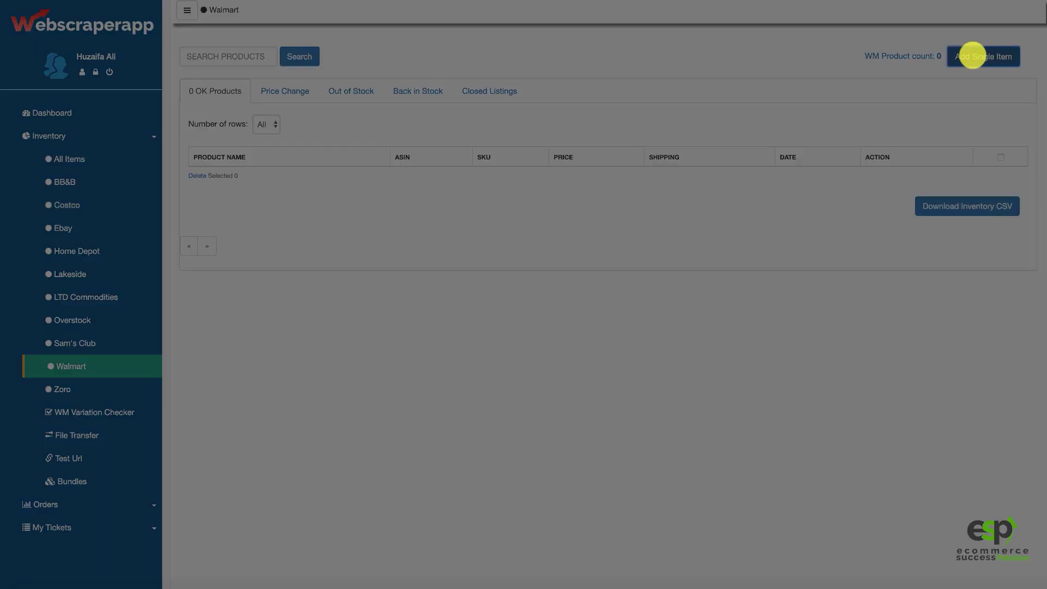
left_click(662, 147)
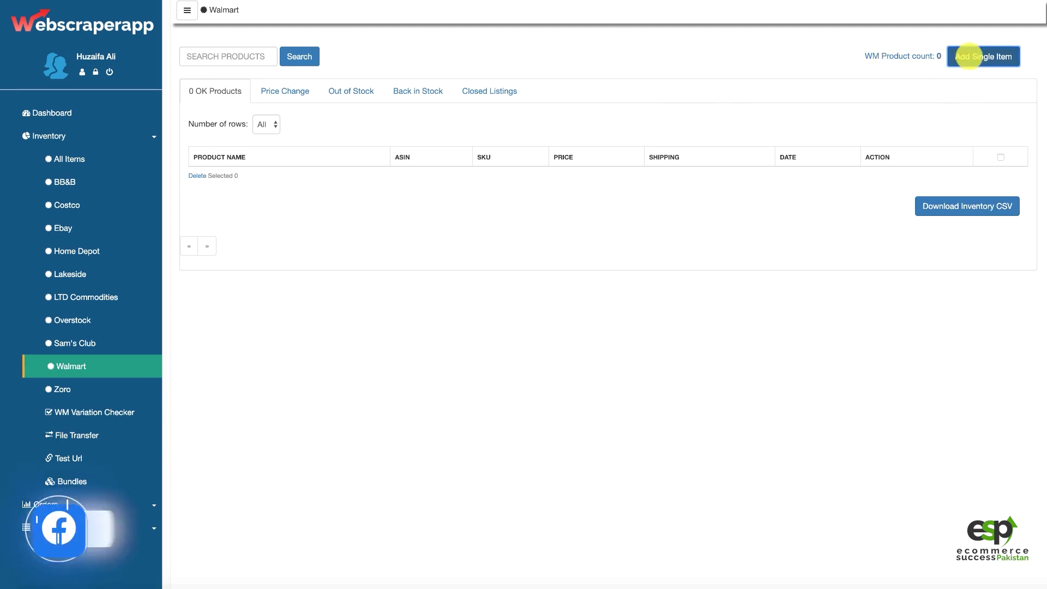
left_click(979, 56)
type("55176008")
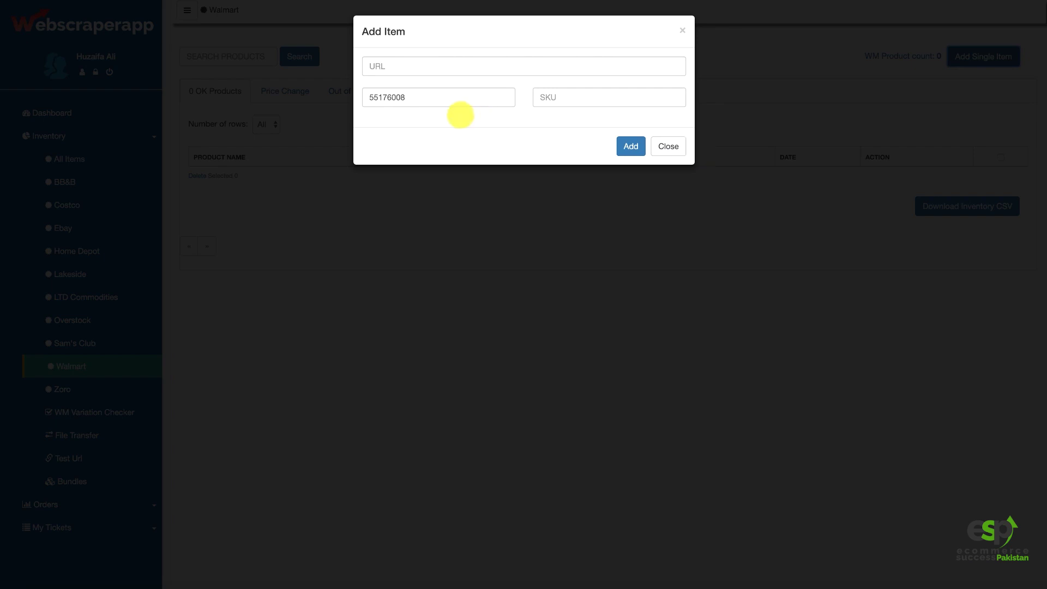
double_click(447, 98)
key("BackSpace")
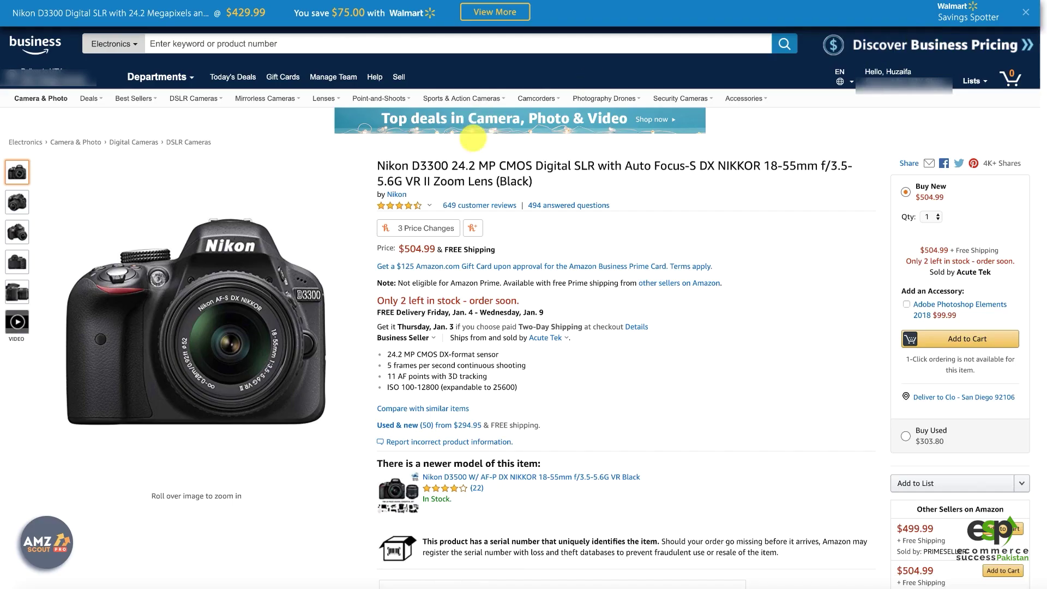
Step: Highlight the 'Nikon D3300' words in the Amazon listing title, then deselect them
left_click_drag(377, 166, 448, 165)
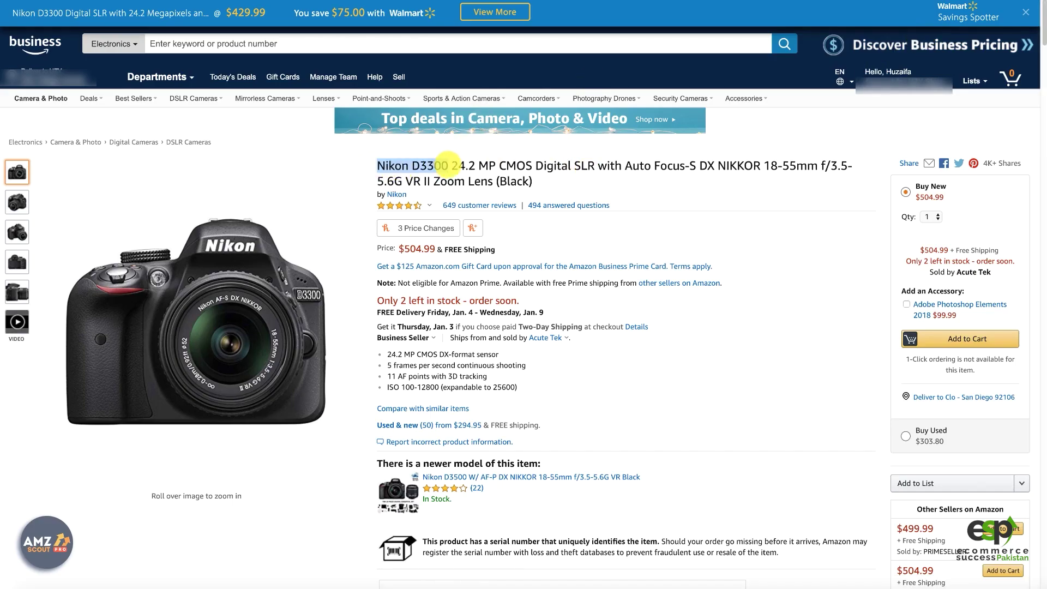
left_click(426, 165)
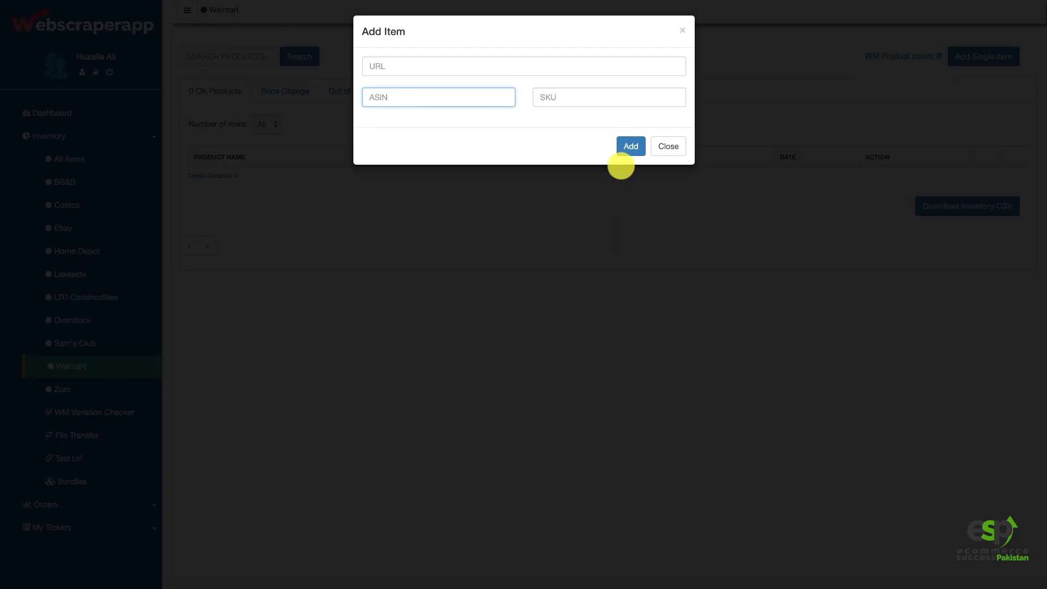
Step: Paste ASIN B00HQ4W1QE into the ASIN field and copy the Walmart product page address
right_click(388, 96)
left_click(413, 168)
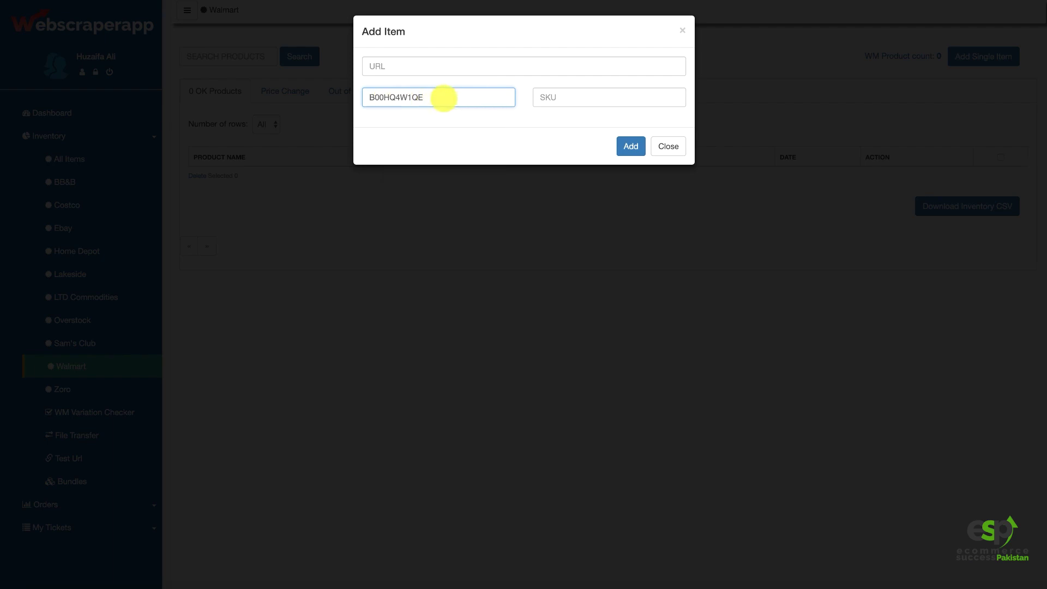
left_click_drag(372, 97, 442, 99)
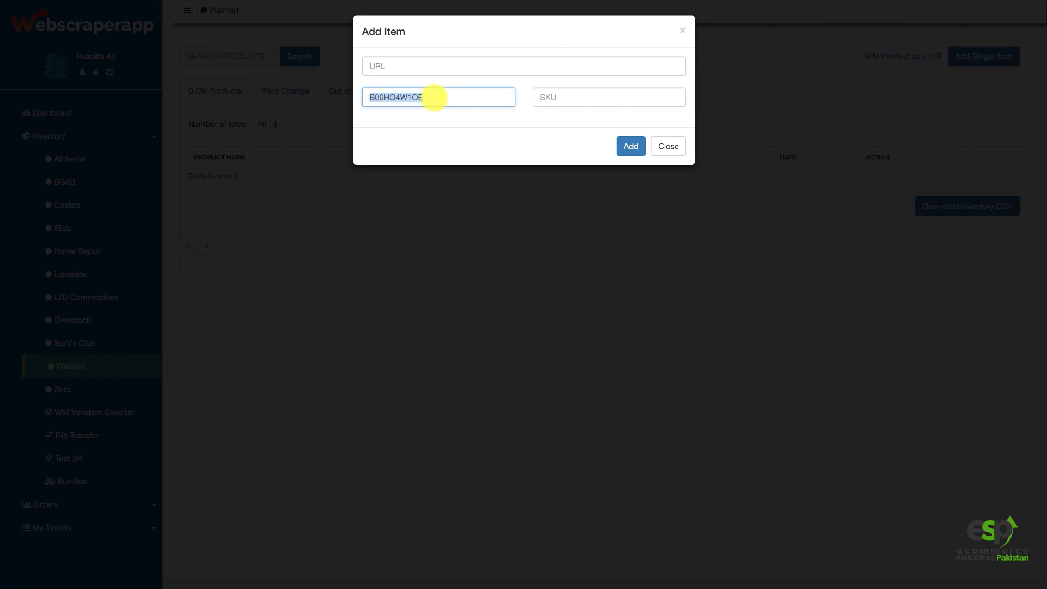
left_click(524, 97)
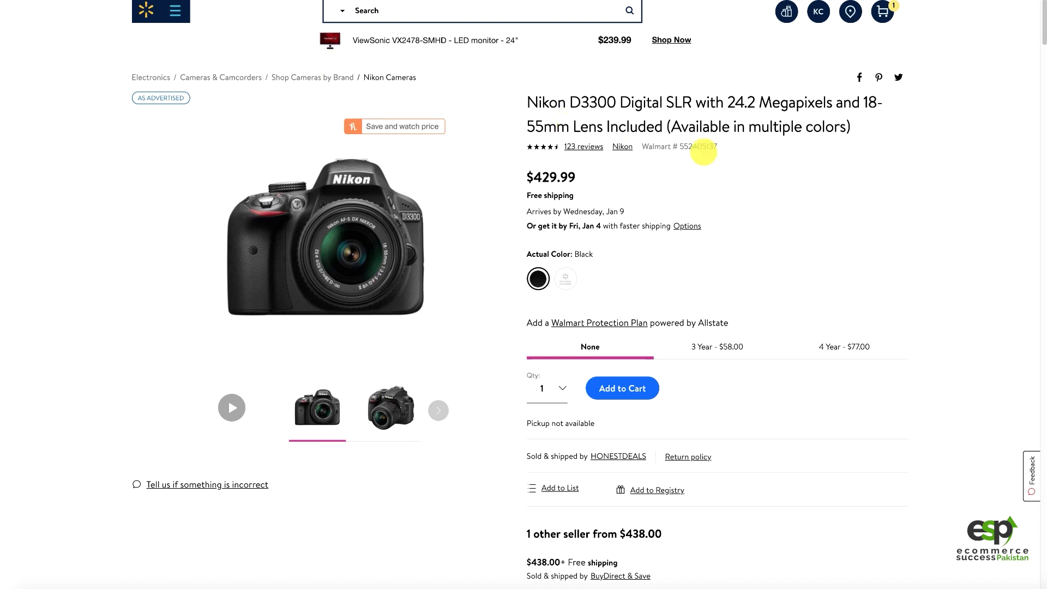
right_click(338, 1)
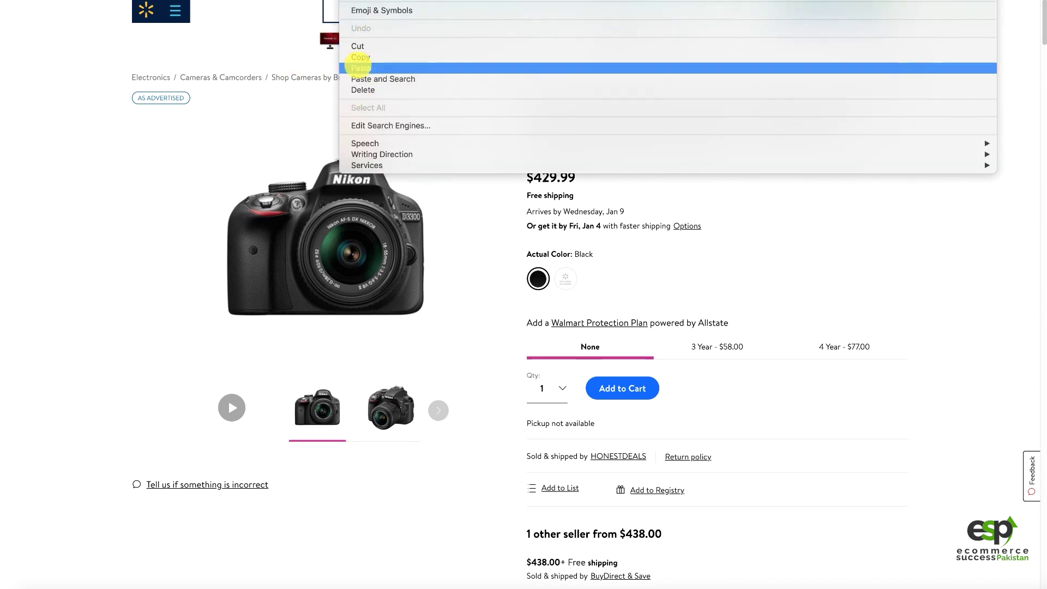
left_click(717, 74)
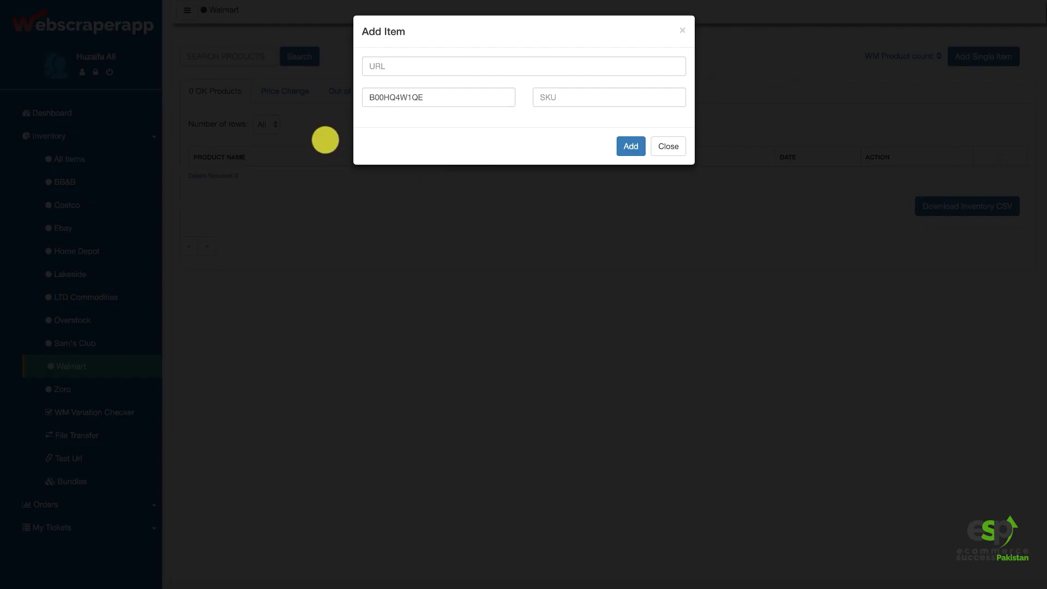
Step: Paste the Nikon D3300 Walmart page address into the URL field
right_click(390, 65)
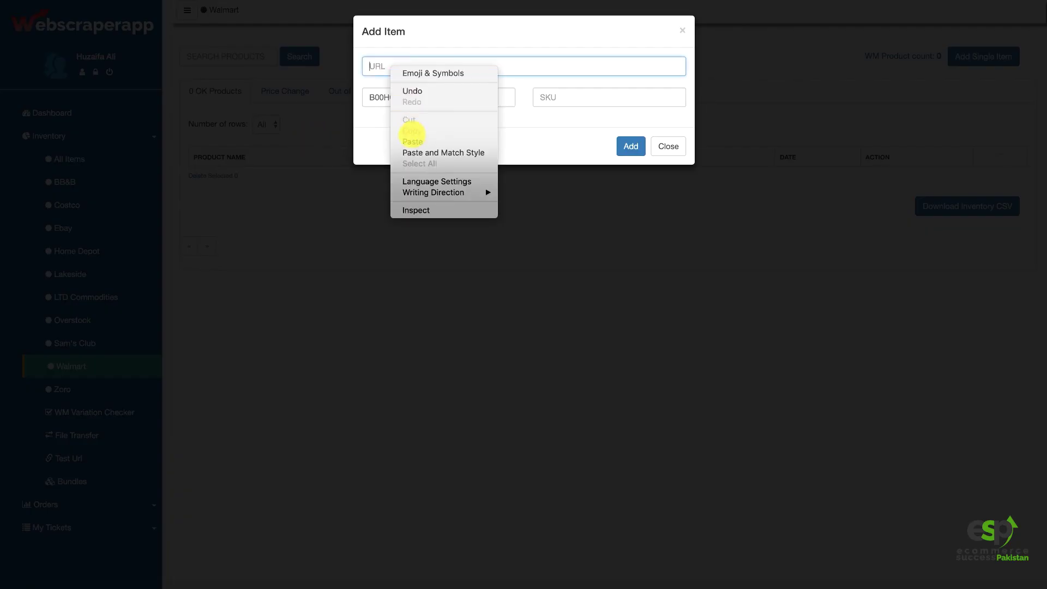
left_click(412, 140)
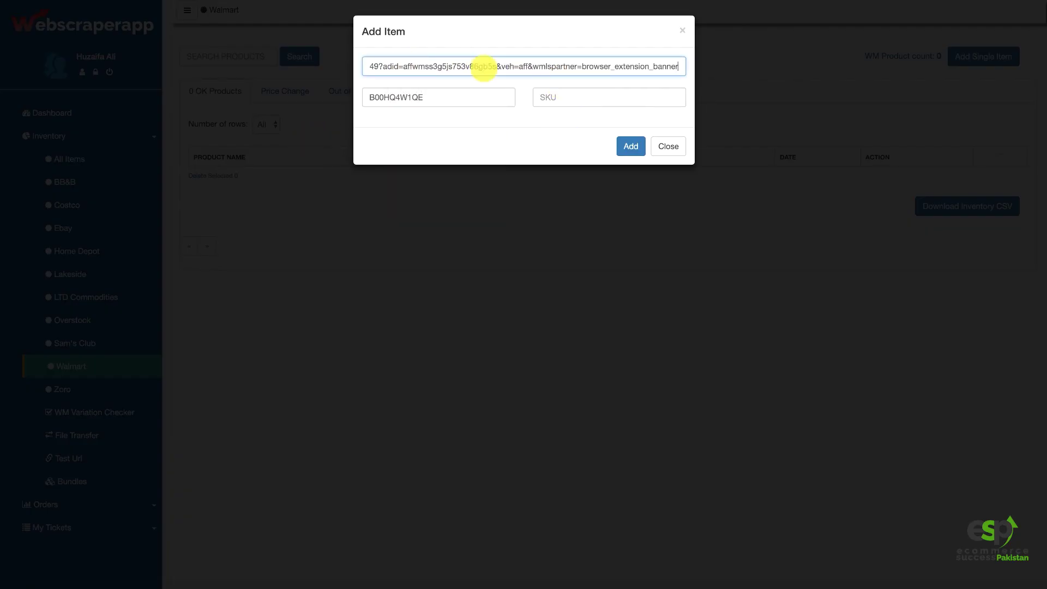
mouse_move(385, 66)
left_mouse_down()
mouse_move(370, 67)
mouse_move(486, 77)
left_mouse_up()
left_click(486, 77)
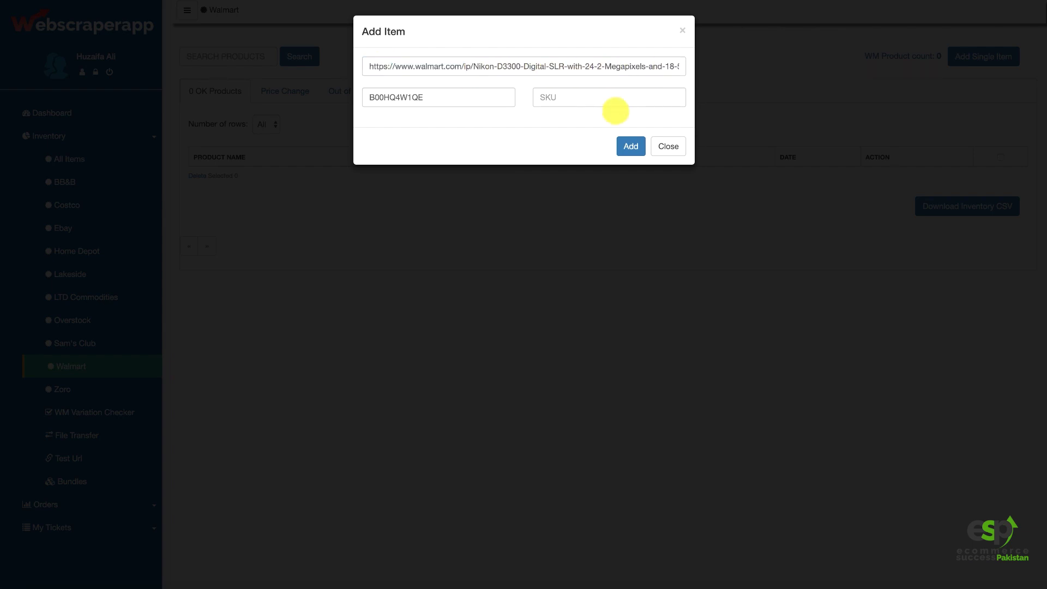
Step: Trim the URL's tracking parameters so the address ends at 344558497
left_click(663, 66)
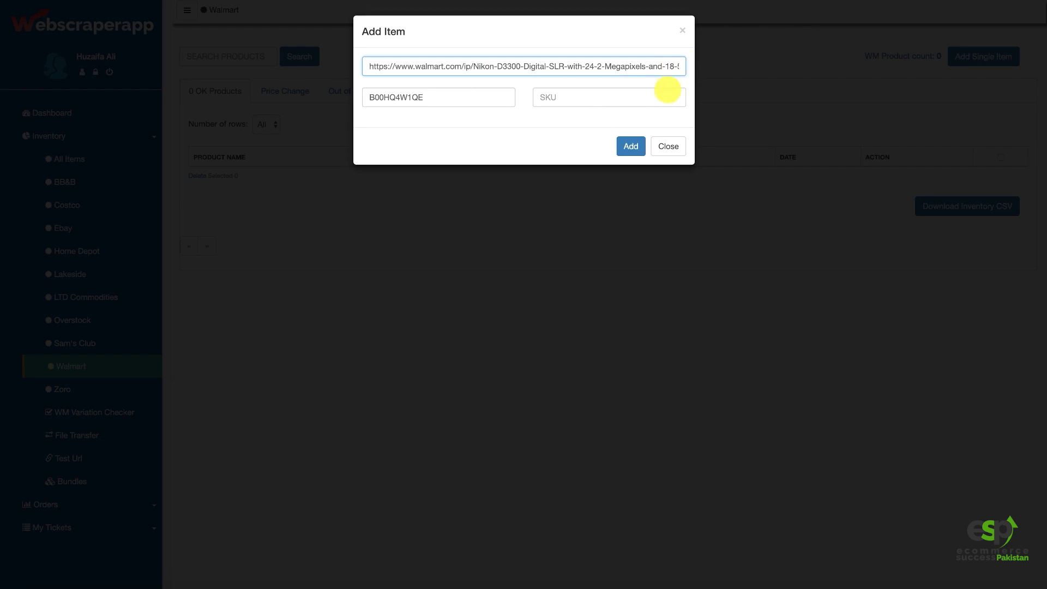
key("End")
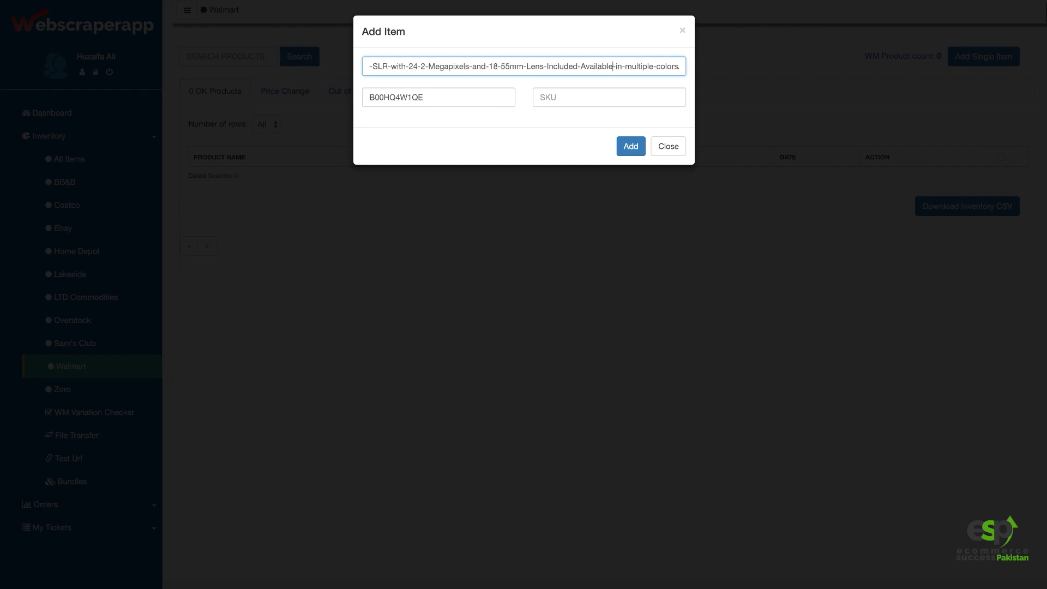
key("Right")
key("Right")
key("Right")
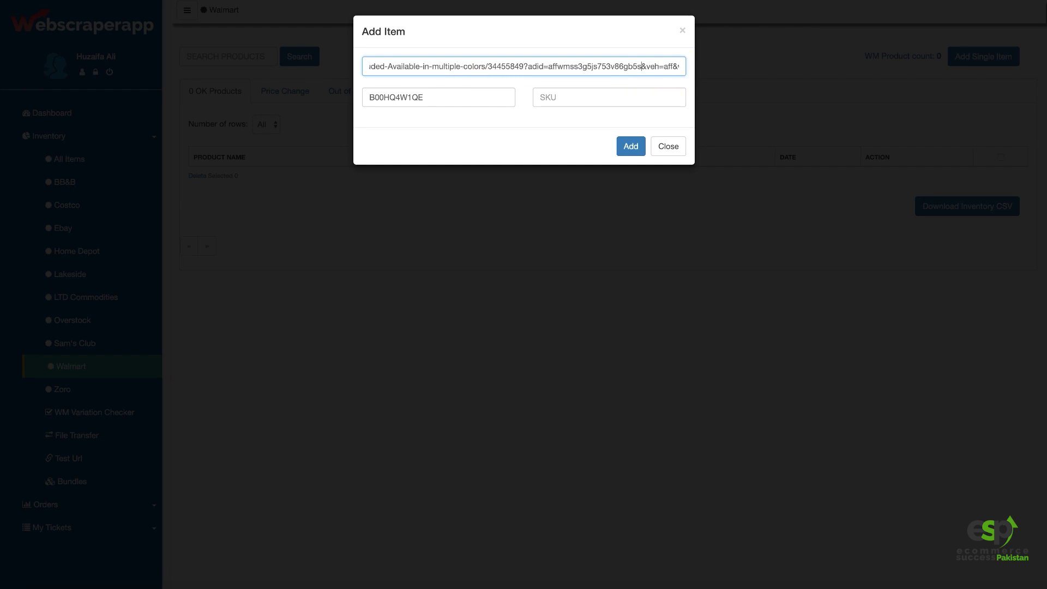
mouse_move(524, 66)
left_mouse_down()
mouse_move(472, 66)
mouse_move(605, 90)
left_mouse_up()
key("BackSpace")
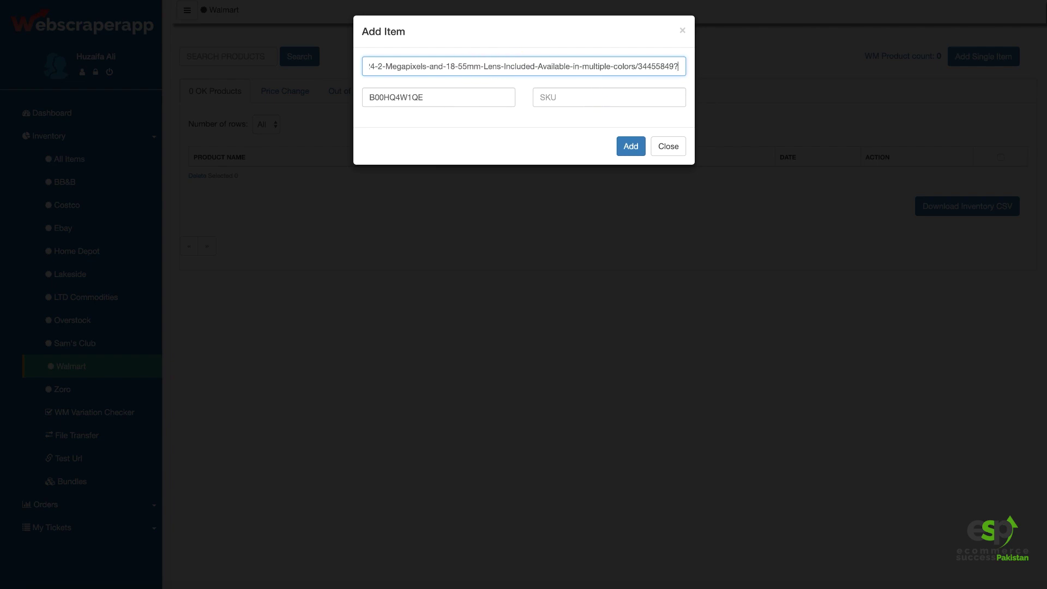
key("Home")
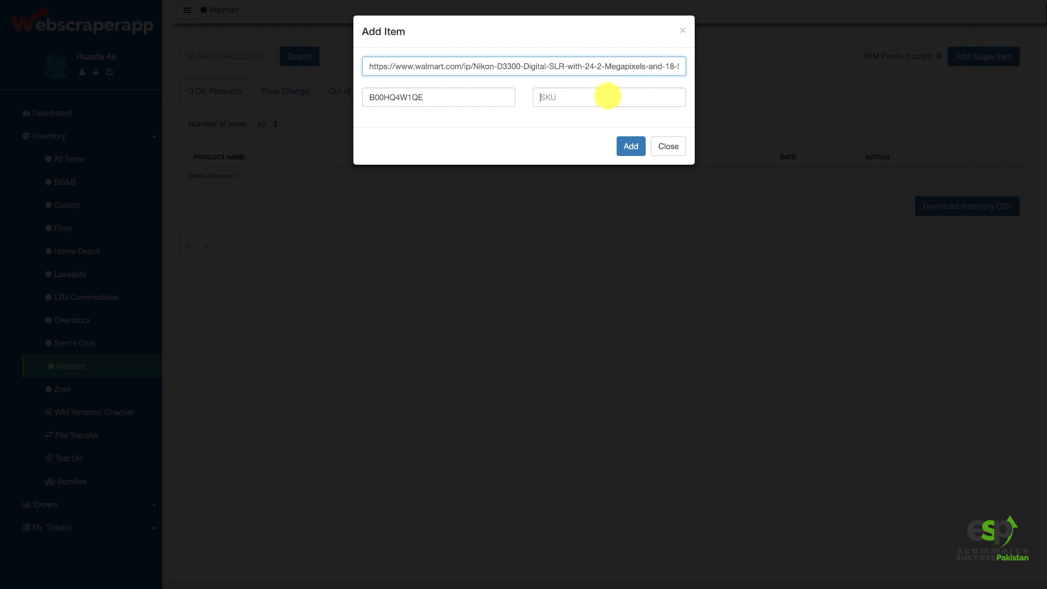
Step: Begin the SKU entry and copy Walmart number 552405137 from the Walmart product page
left_click(608, 97)
type("WM-")
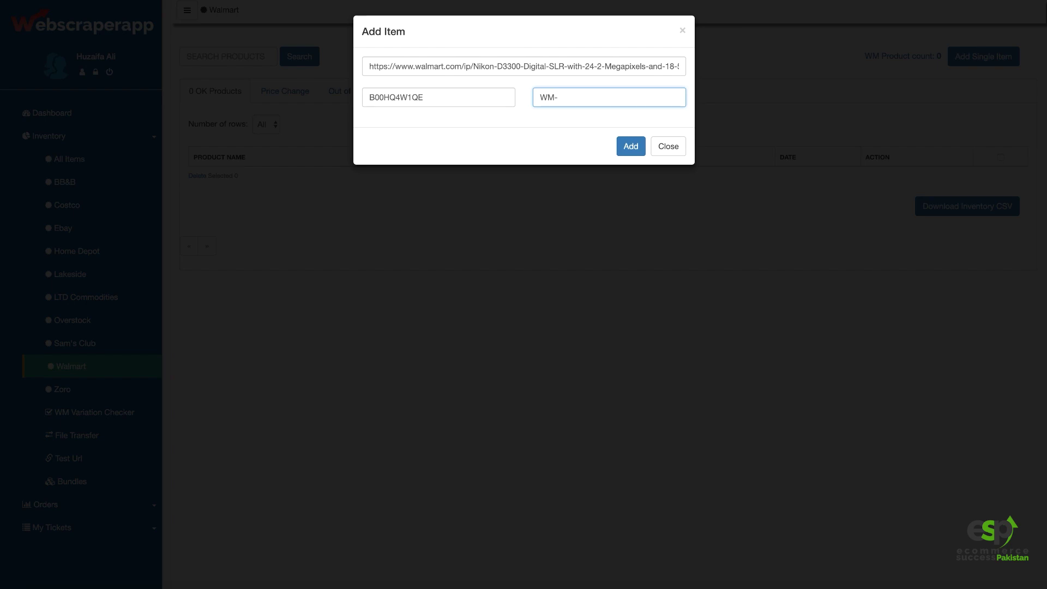
left_click(743, 80)
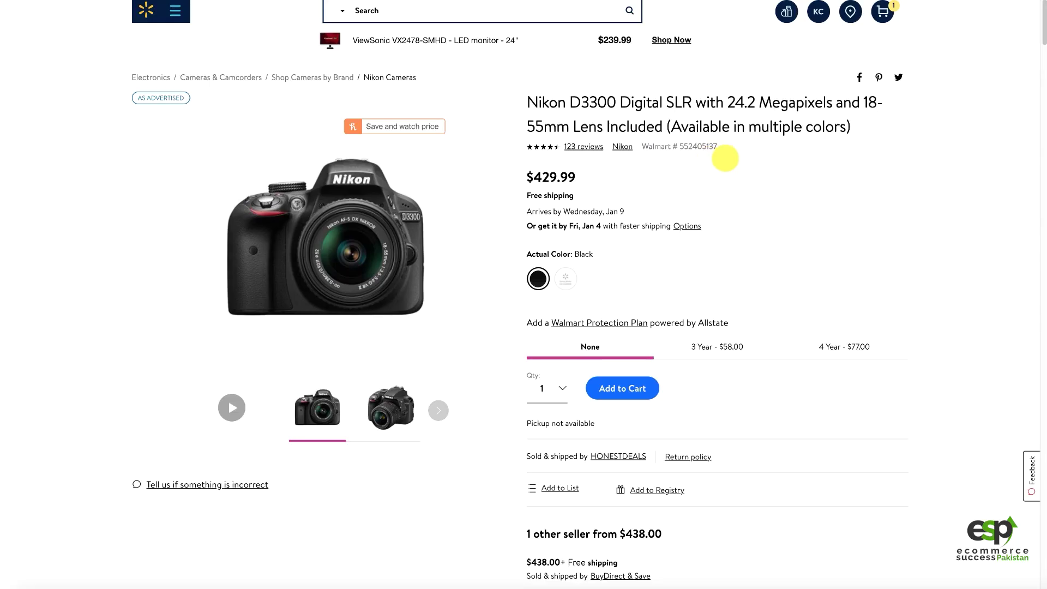
double_click(692, 147)
right_click(692, 146)
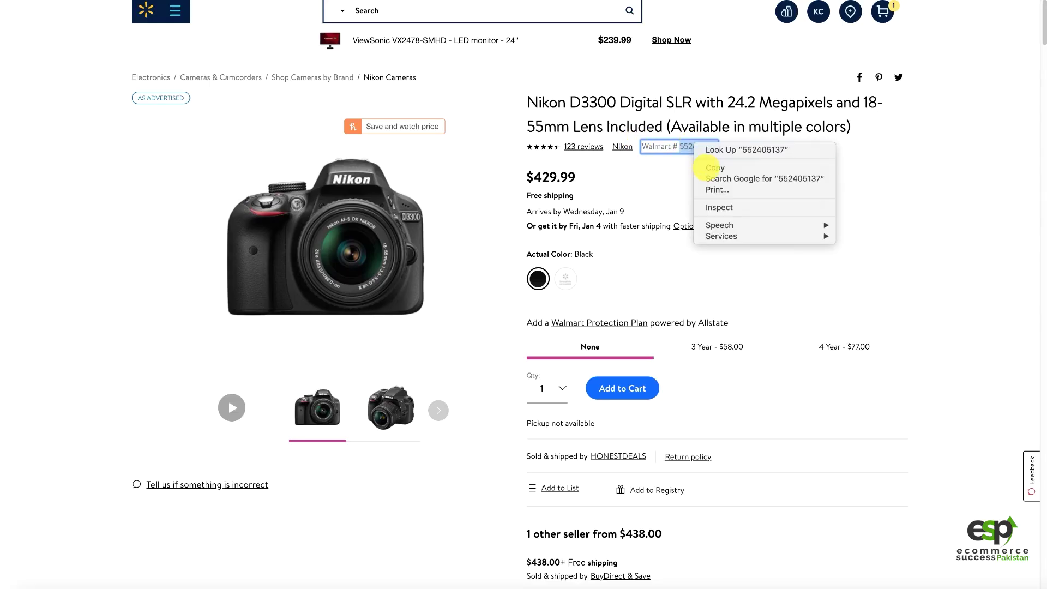
left_click(804, 164)
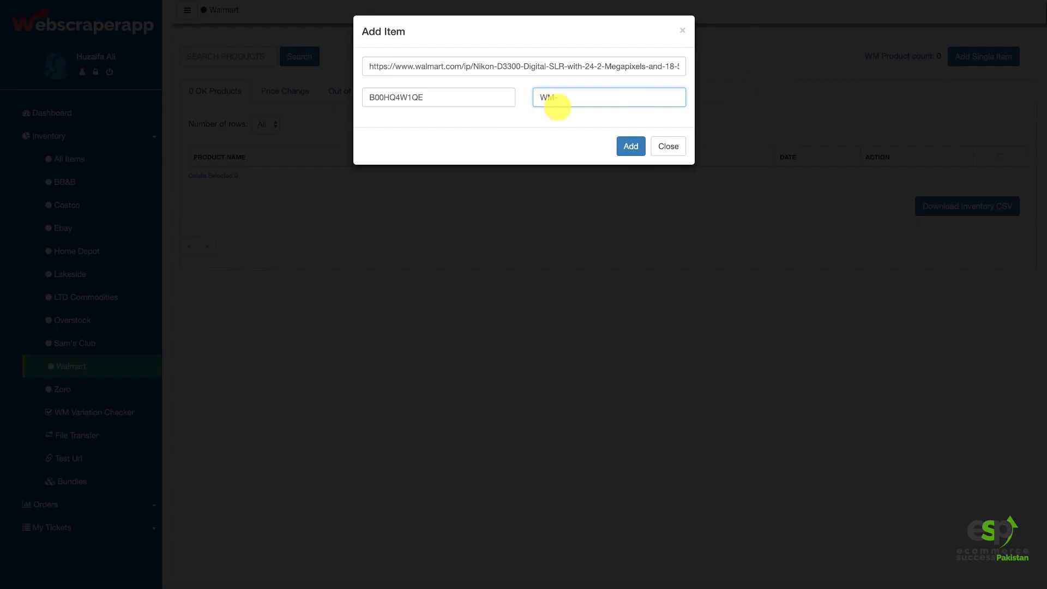
Step: Enter SKU WM-552405137 and add the Nikon D3300 item to the Walmart inventory
right_click(578, 98)
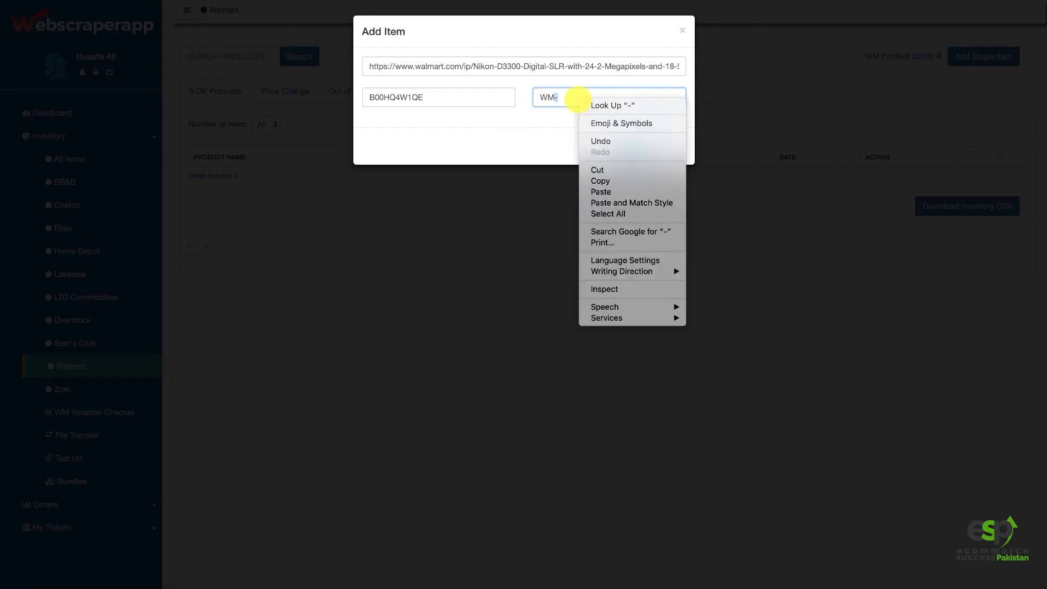
left_click(556, 97)
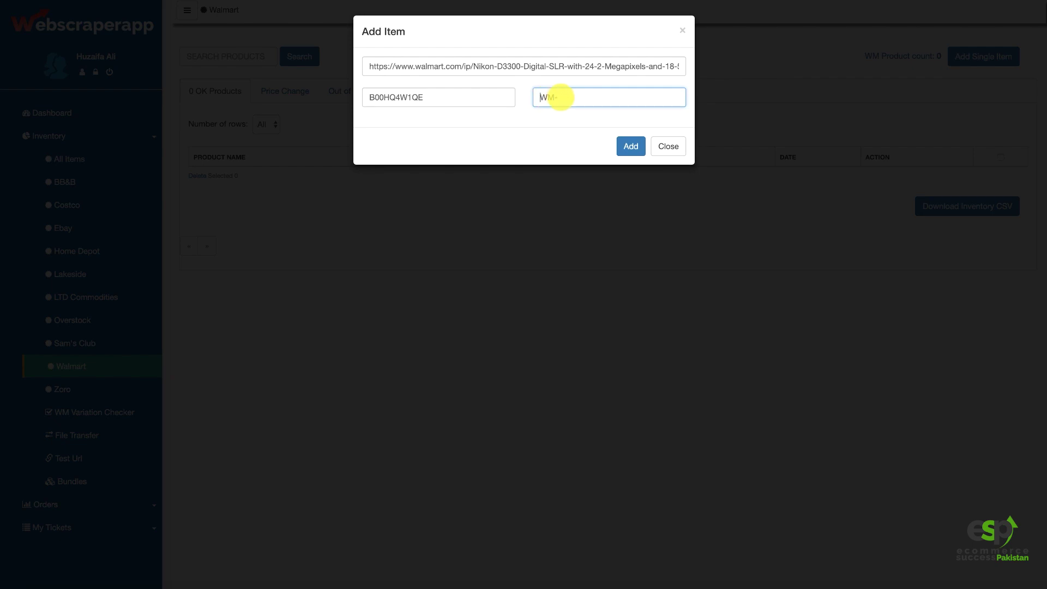
type("WM-552405137")
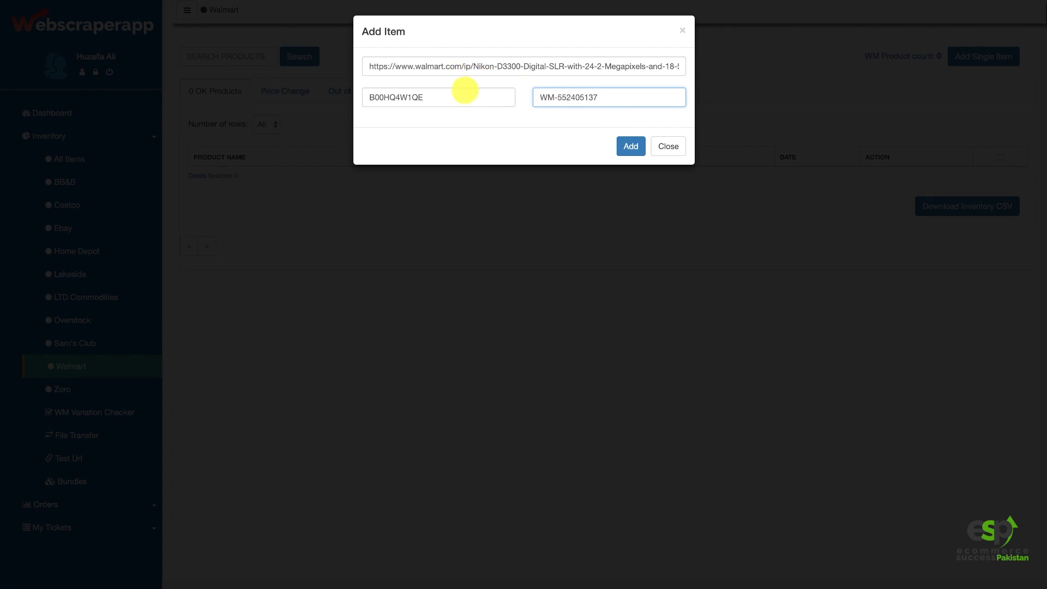
left_click(630, 155)
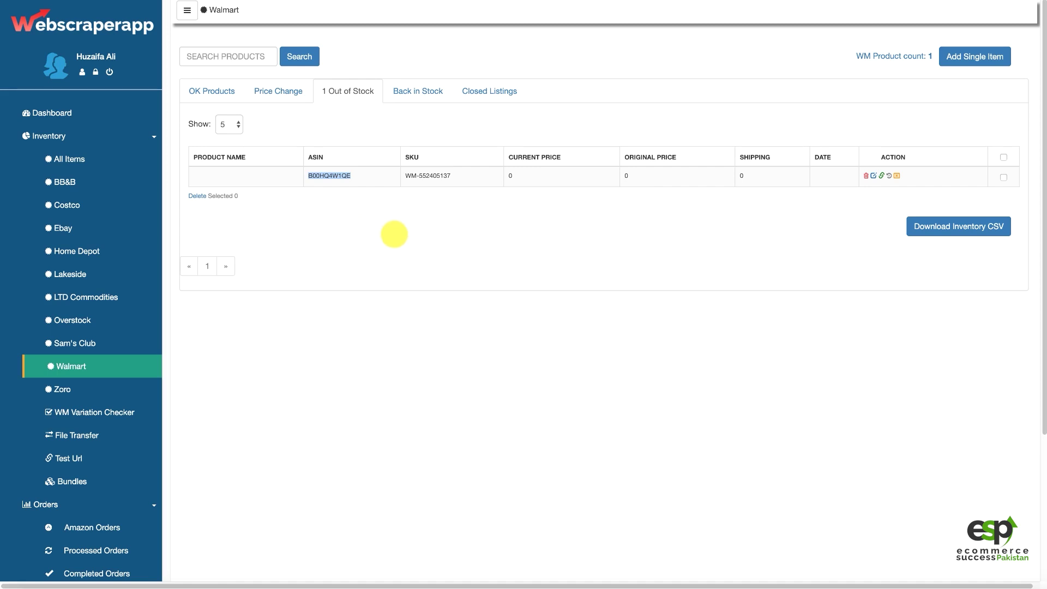
left_click(353, 215)
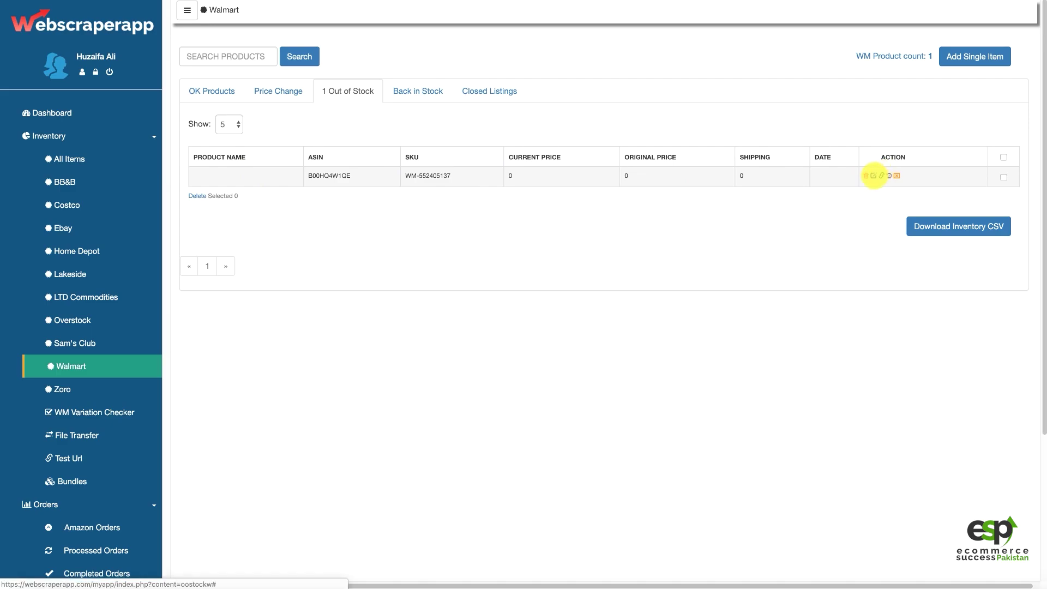
left_click(873, 176)
Step: Edit the new product and change its Handling Time from 0 to 8
left_click(410, 81)
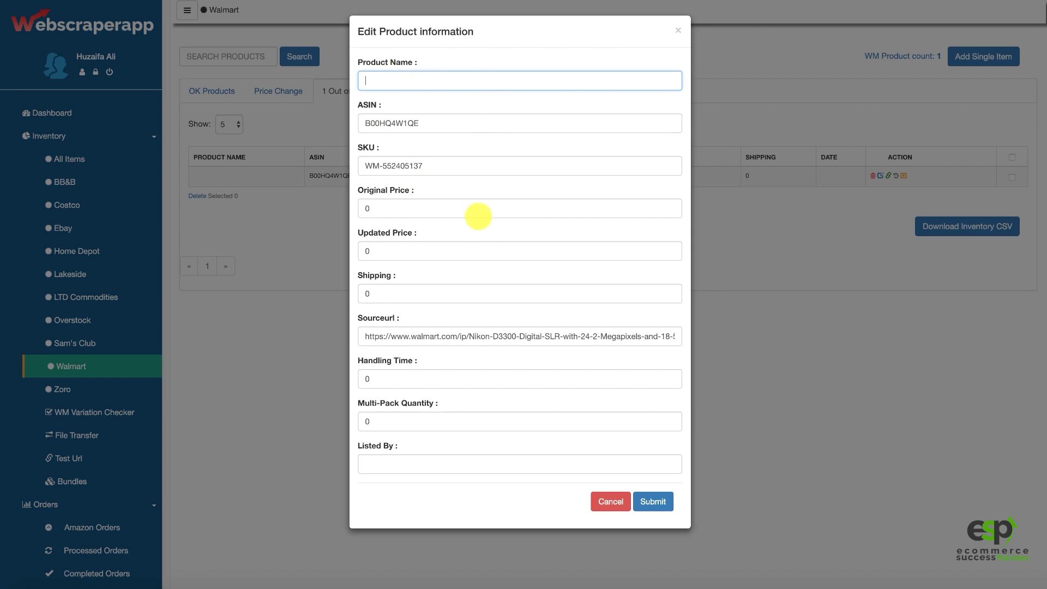
left_click(472, 382)
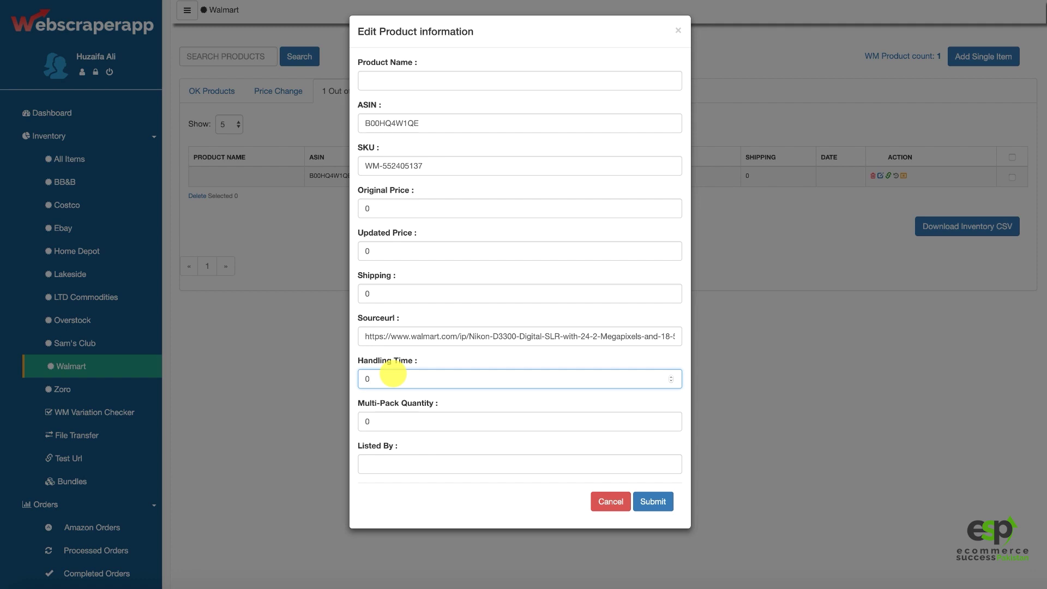
double_click(371, 379)
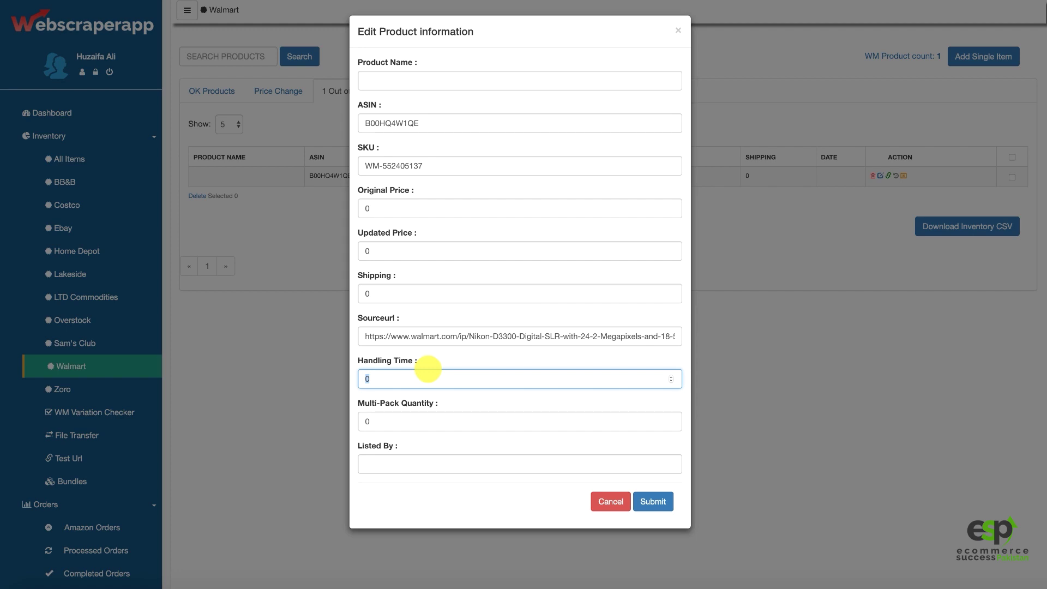
type("8")
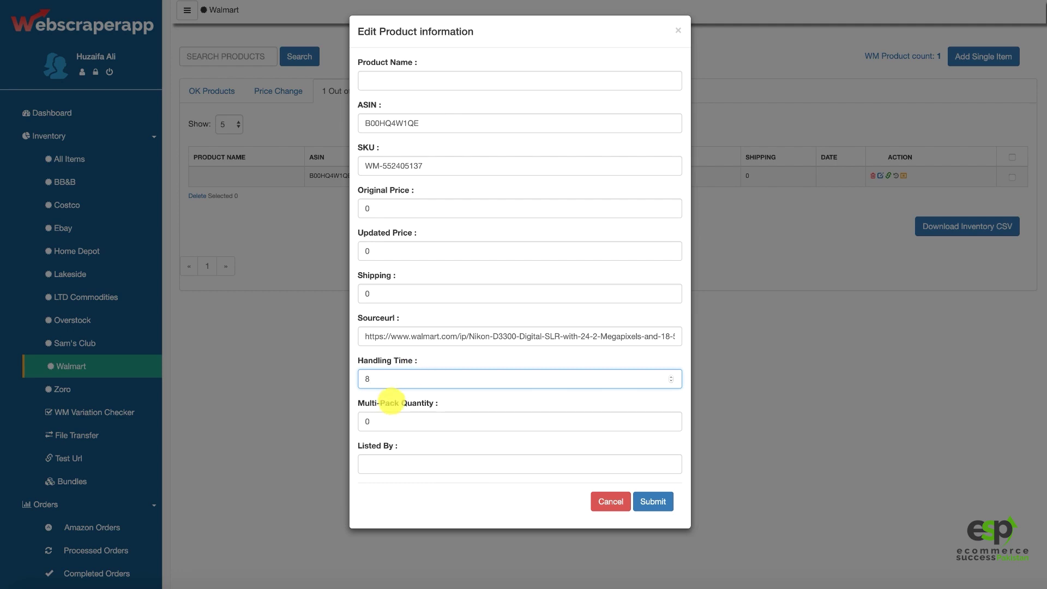
left_click(646, 502)
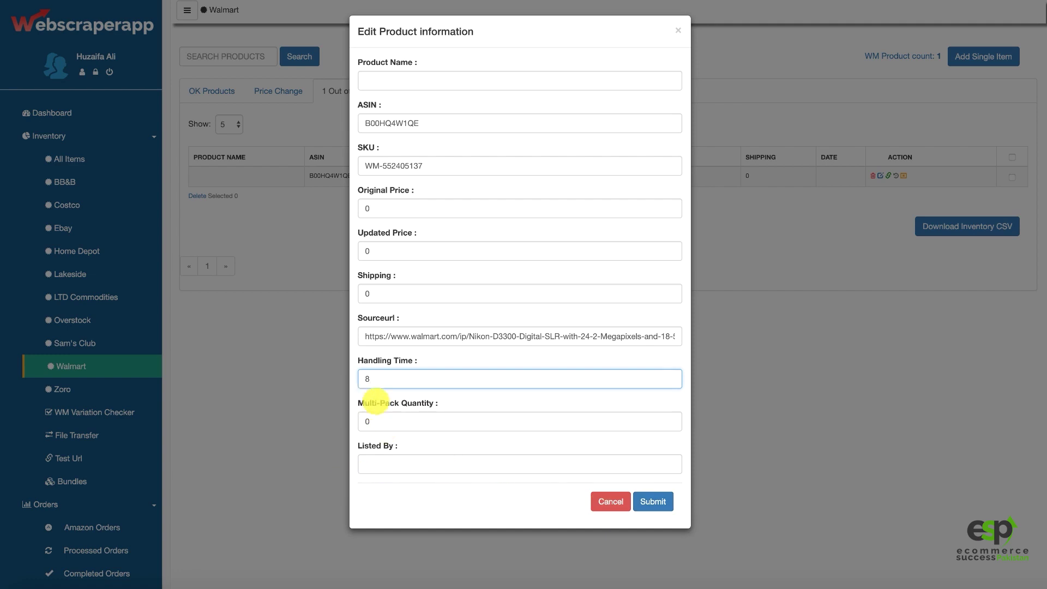
Step: Set Multi-Pack Quantity to 2, then cancel the Edit Product information dialog unsaved
left_click_drag(368, 405, 411, 402)
left_click(393, 422)
type("2")
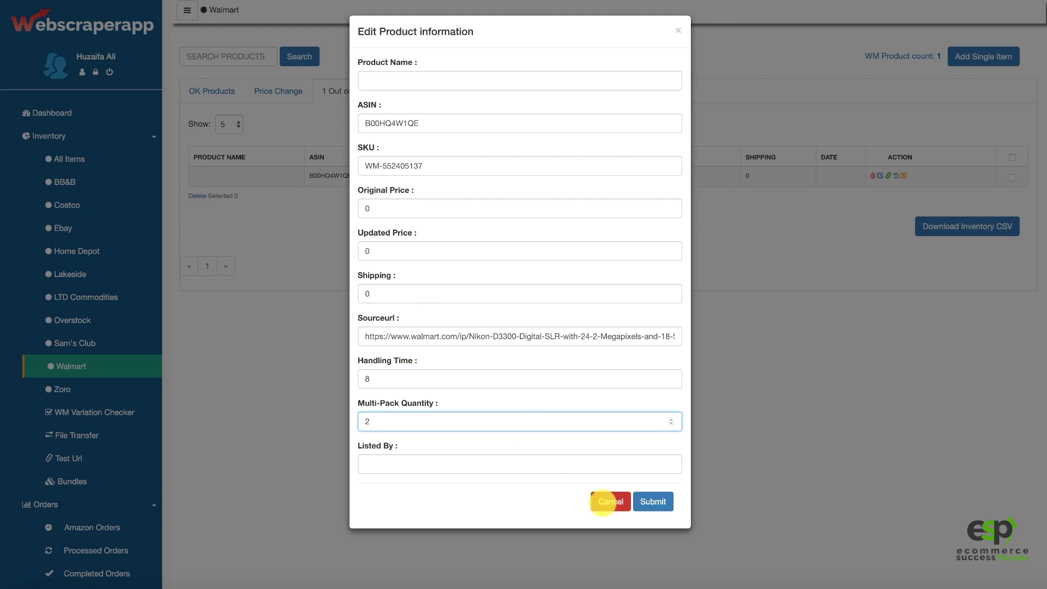
left_click(607, 501)
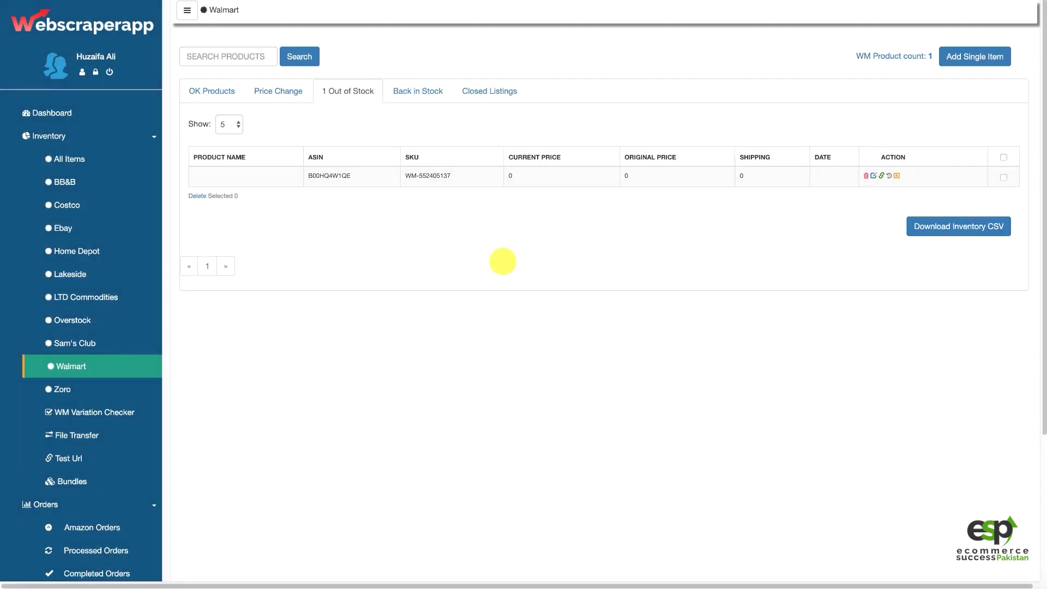